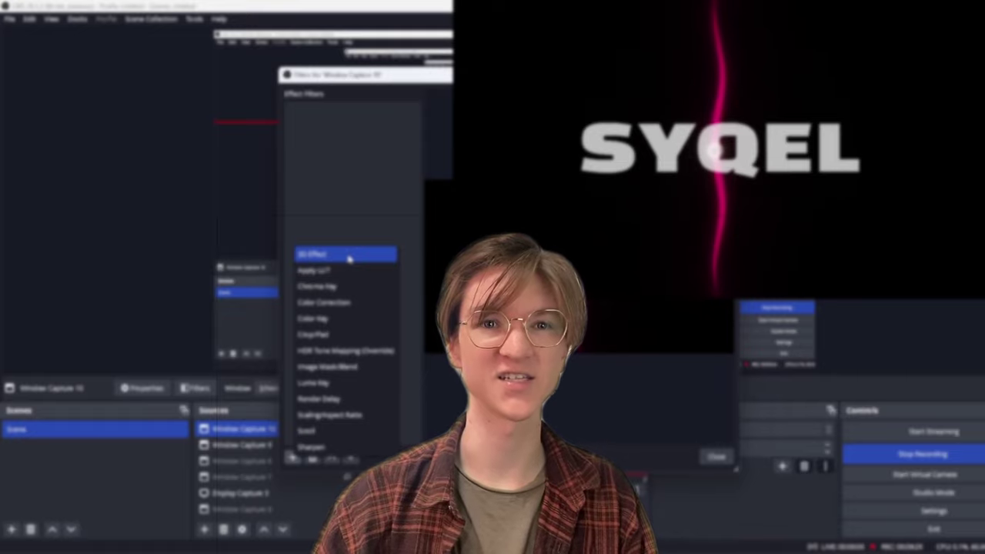
- Choose an effect filter to add to the Window Capture source showing SYQEL
{"action": "left_click", "coordinate": [349, 259]}
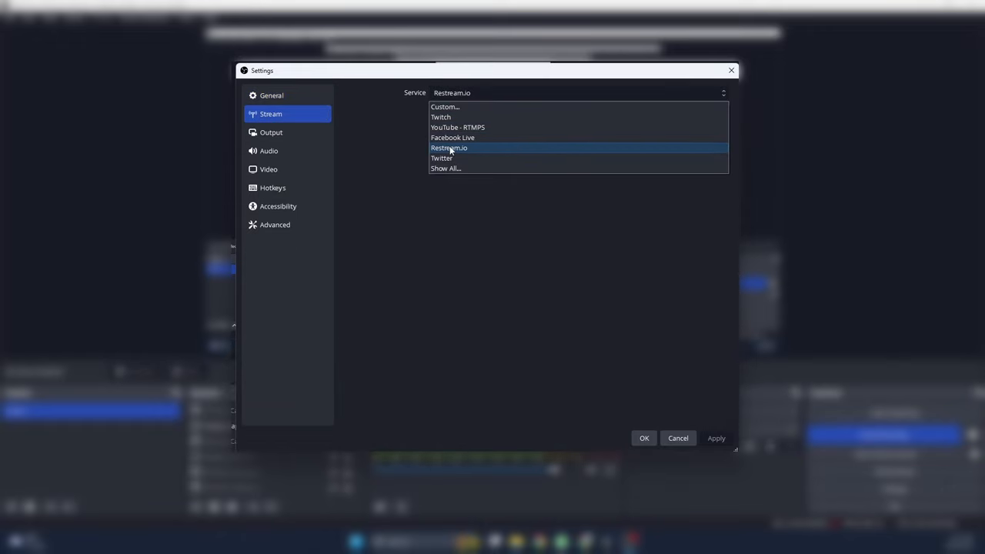
- Select Restream.io as the service and link the Restream account via Google sign-in
{"action": "left_click", "coordinate": [450, 149]}
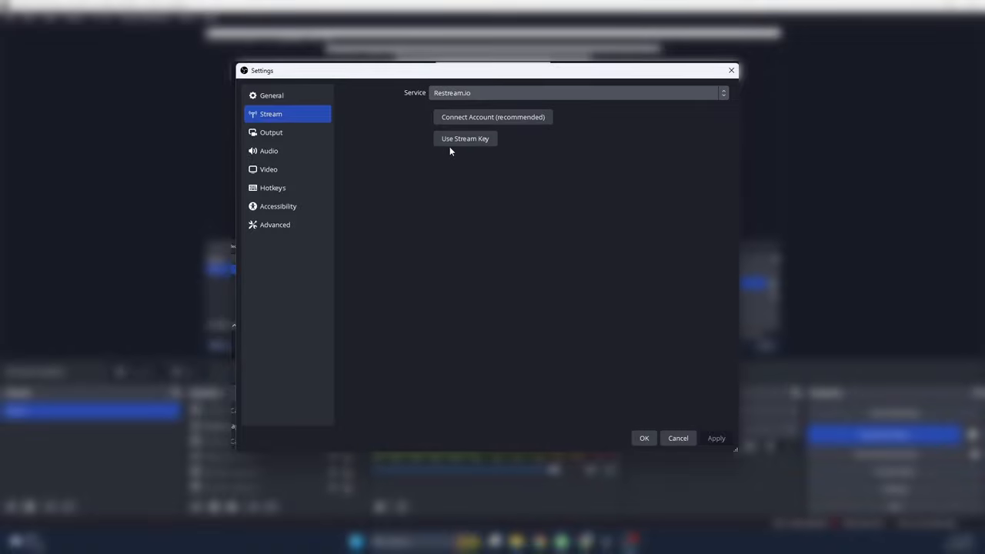
{"action": "left_click", "coordinate": [462, 120]}
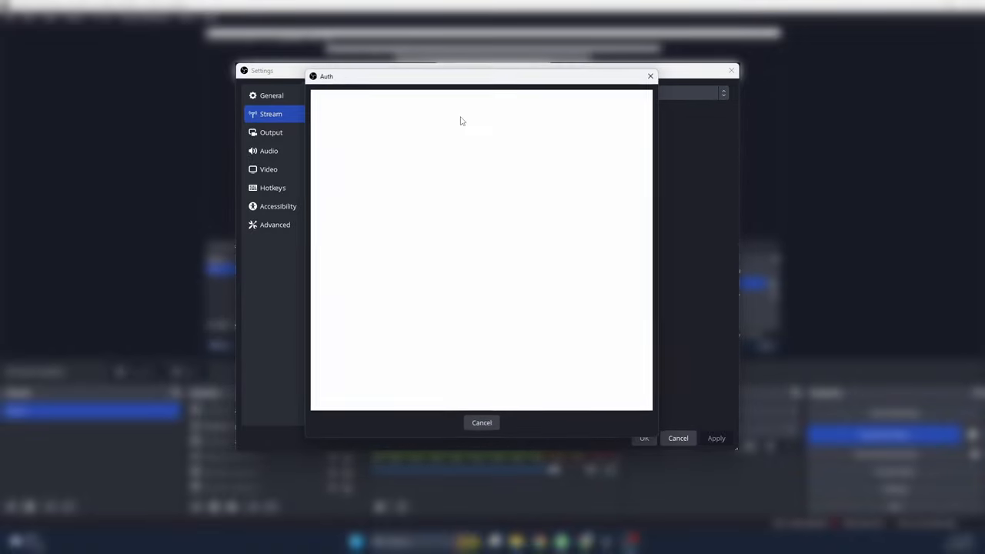
{"action": "left_click", "coordinate": [481, 356]}
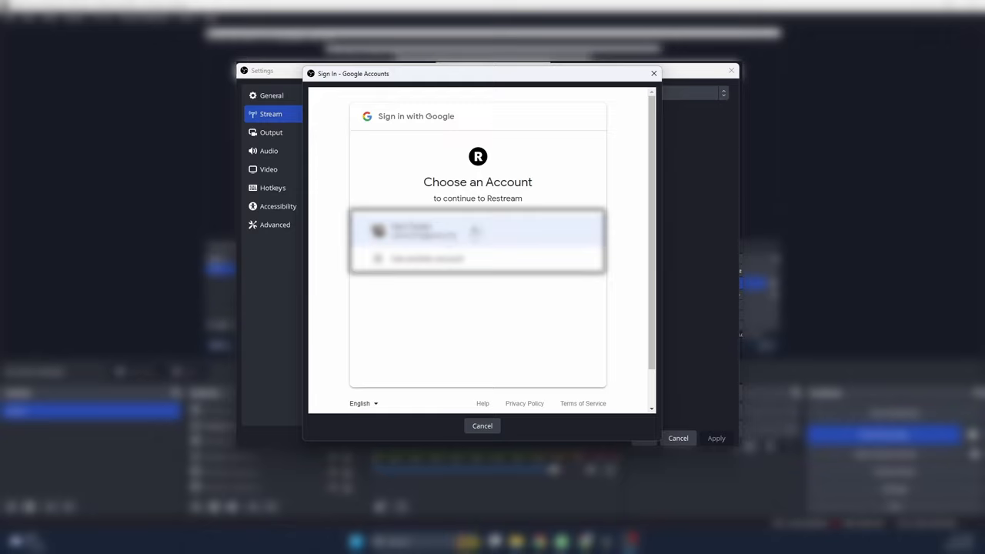
{"action": "left_click", "coordinate": [477, 231]}
{"action": "left_click", "coordinate": [558, 297]}
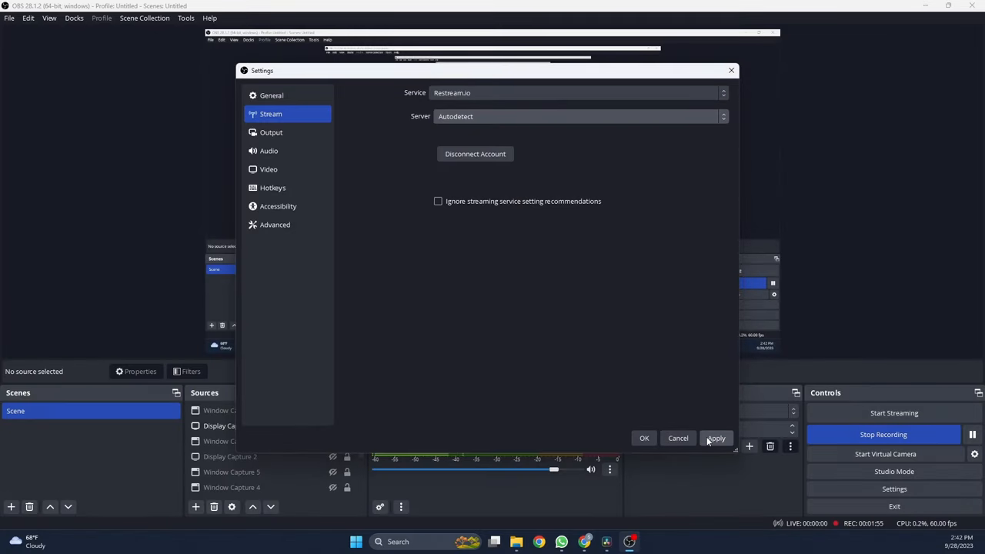
- Apply and save the stream settings so the Restream docks appear in OBS
{"action": "left_click", "coordinate": [716, 438]}
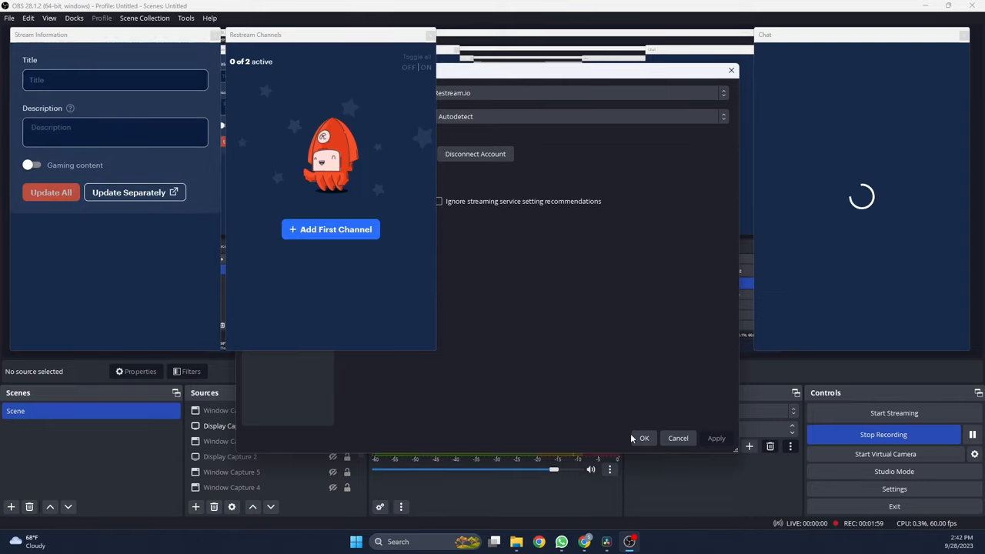
{"action": "left_click", "coordinate": [731, 71]}
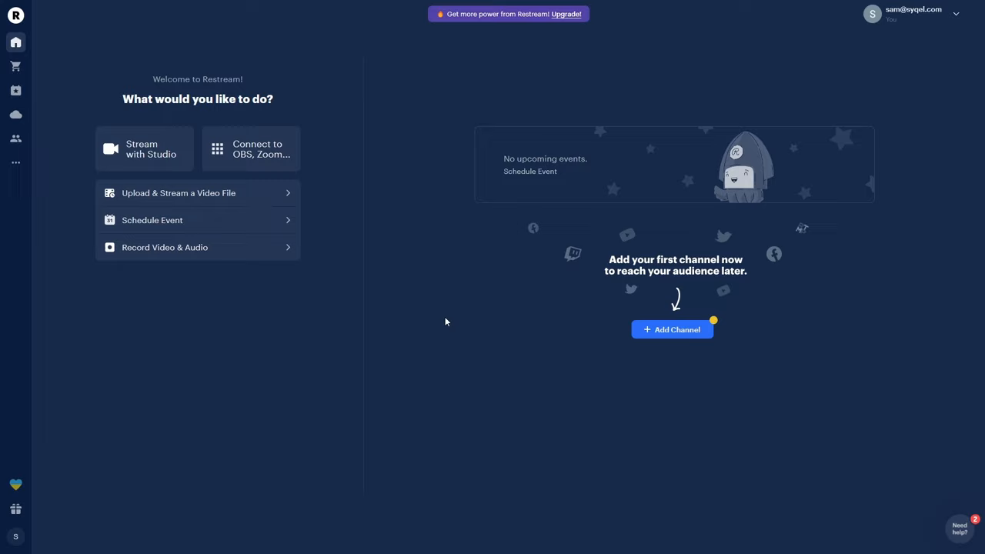
- Add a channel on the Restream dashboard to browse the available platforms
{"action": "left_click", "coordinate": [673, 330]}
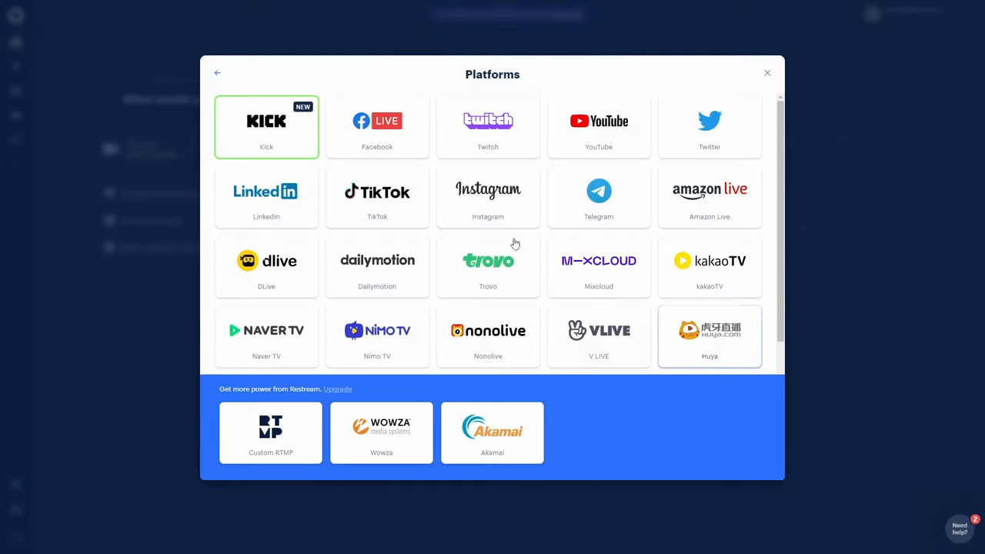
{"action": "scroll", "coordinate": [399, 165], "scroll_direction": "down", "scroll_amount": 1}
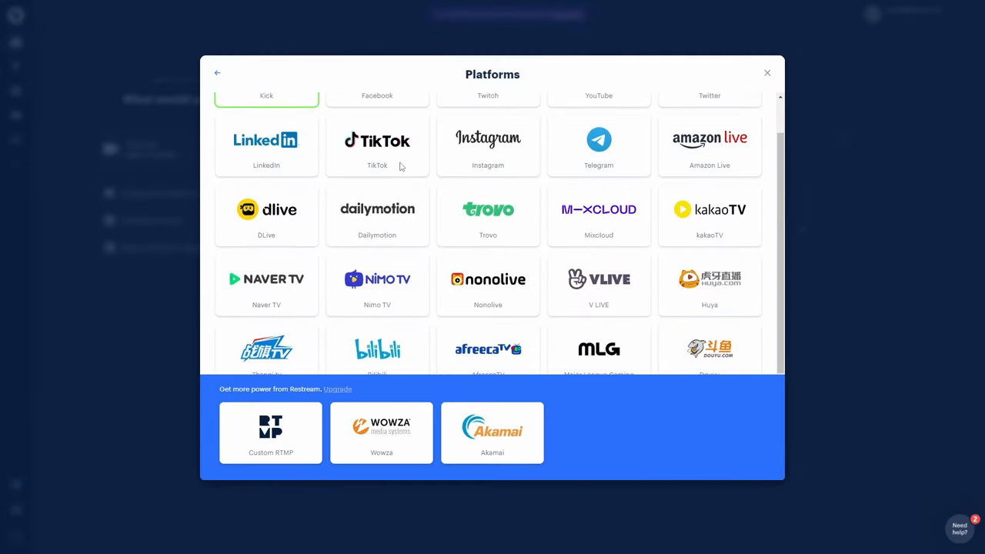
{"action": "scroll", "coordinate": [400, 165], "scroll_direction": "up", "scroll_amount": 1}
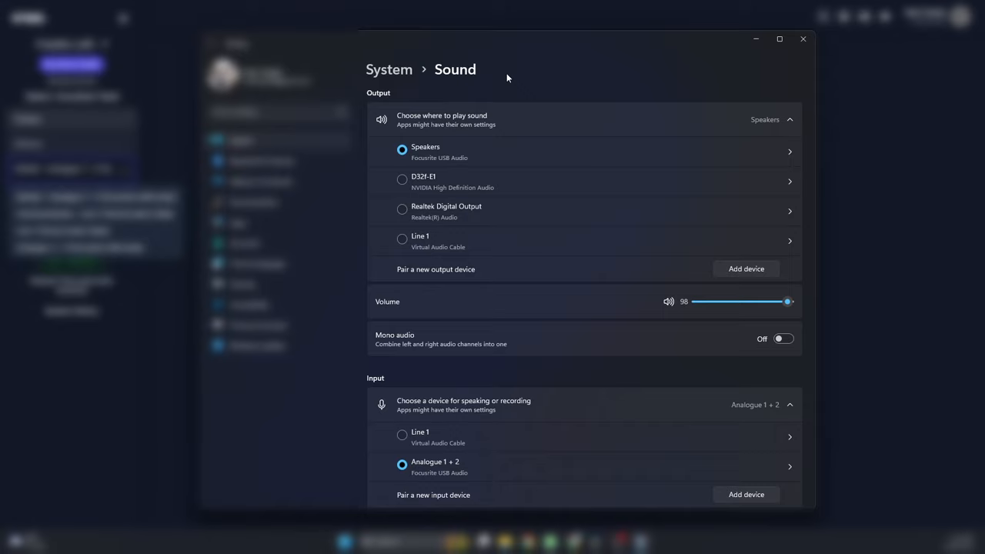
{"action": "scroll", "coordinate": [479, 401], "scroll_direction": "down", "scroll_amount": 3}
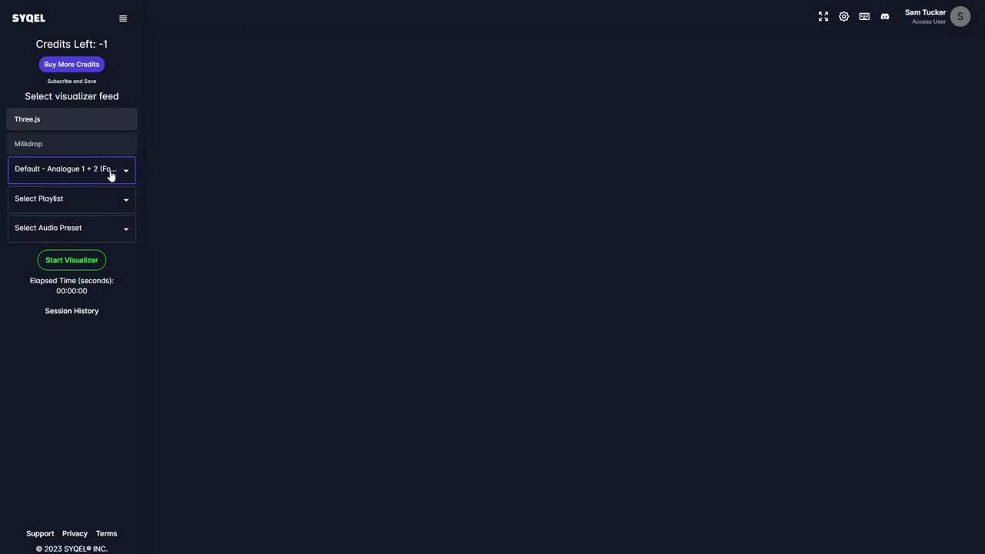
- Check the input device choices, confirming Analogue 1 + 2 is selected
{"action": "left_click", "coordinate": [111, 174]}
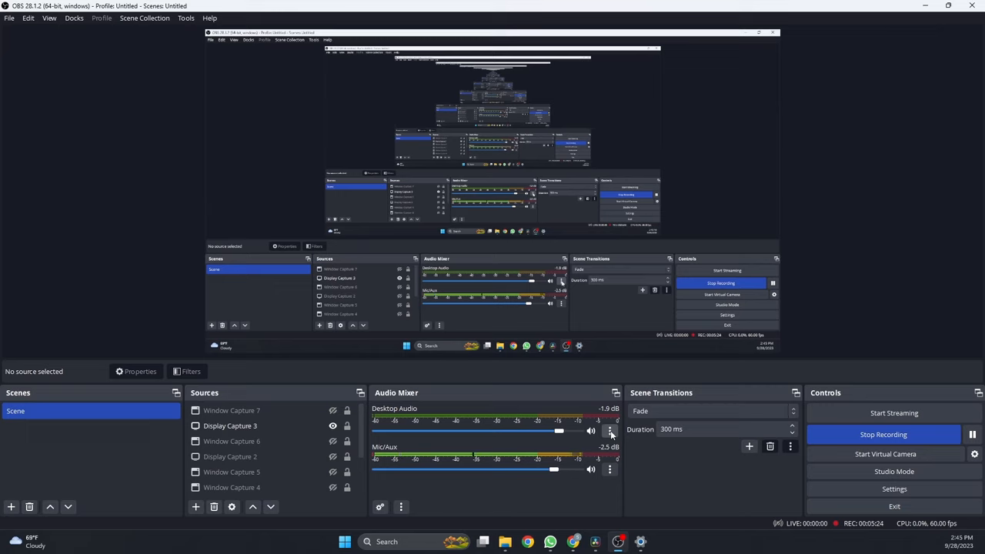
- Bring up the Mic/Aux source's properties from the Audio Mixer
{"action": "left_click", "coordinate": [609, 470]}
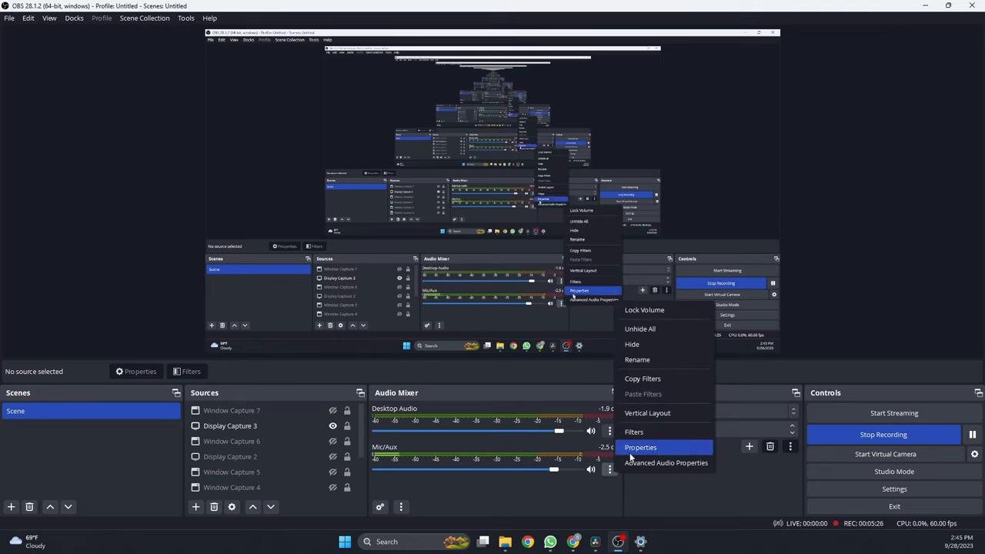
{"action": "left_click", "coordinate": [600, 489]}
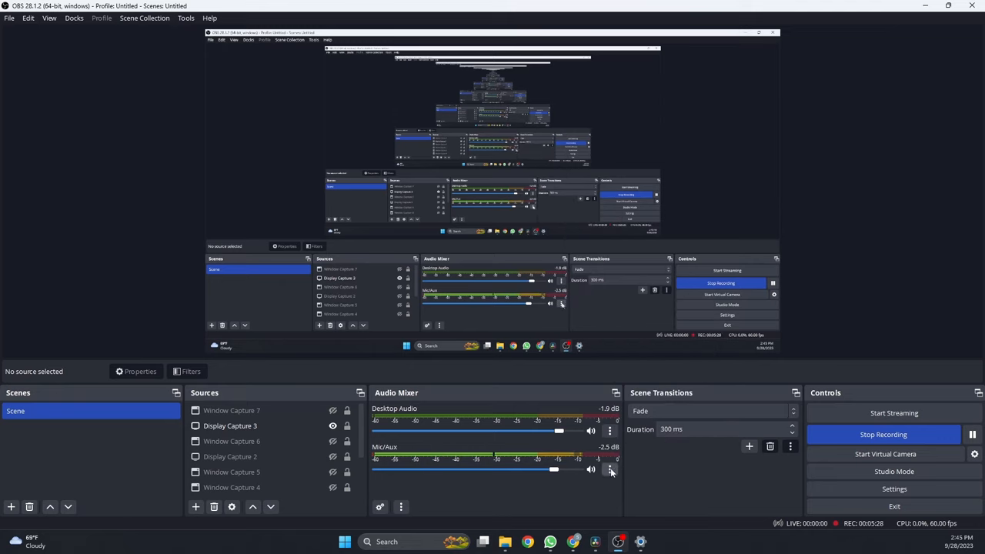
{"action": "left_click", "coordinate": [611, 471]}
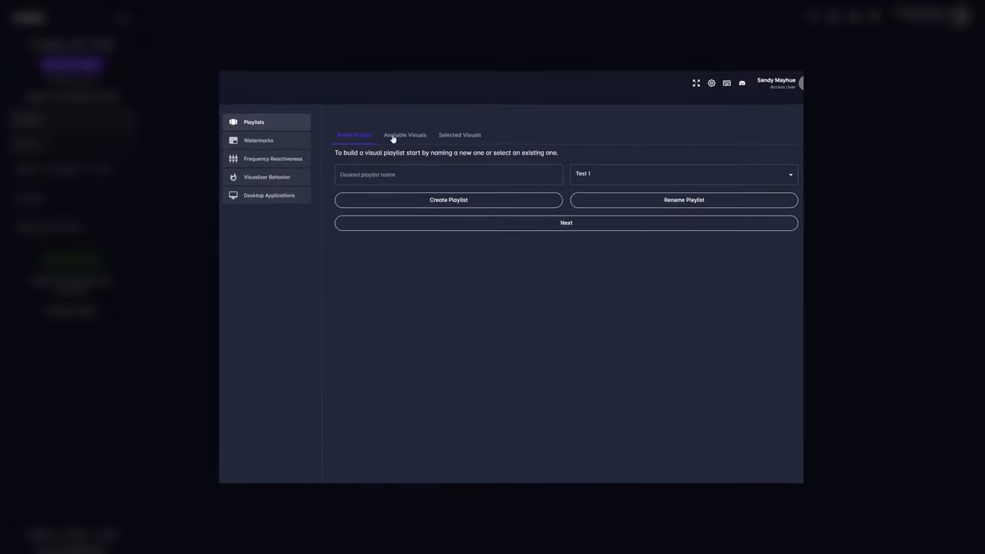
- Advance to the available visuals and pick a saved playlist for the running visualizer
{"action": "left_click", "coordinate": [574, 226]}
{"action": "scroll", "coordinate": [477, 323], "scroll_direction": "down", "scroll_amount": 2}
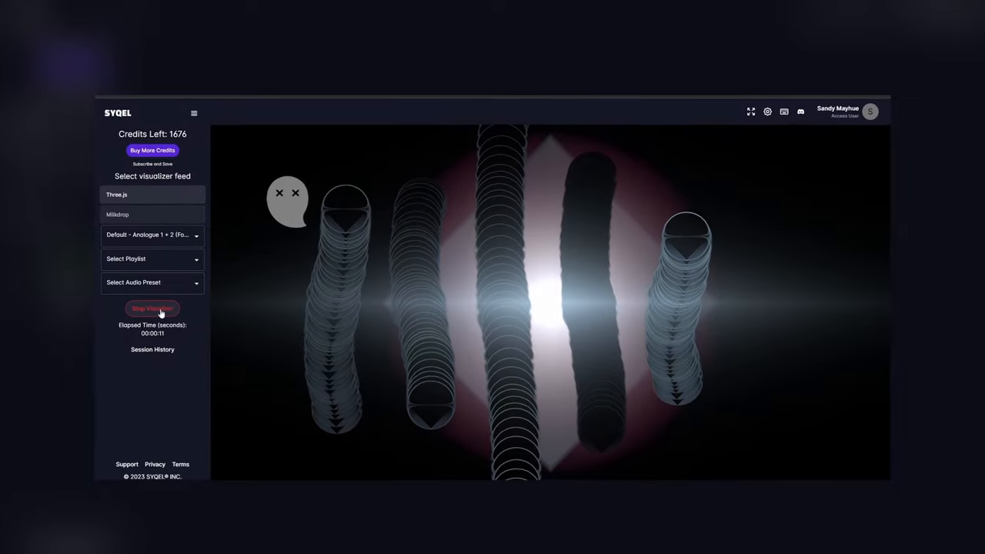
{"action": "left_click", "coordinate": [141, 262]}
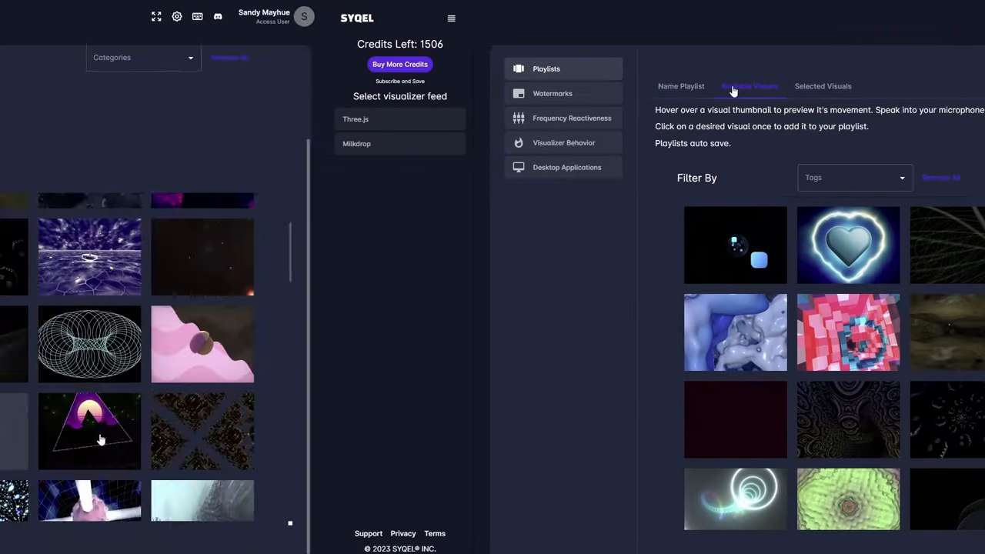
{"action": "scroll", "coordinate": [756, 439], "scroll_direction": "down", "scroll_amount": 5}
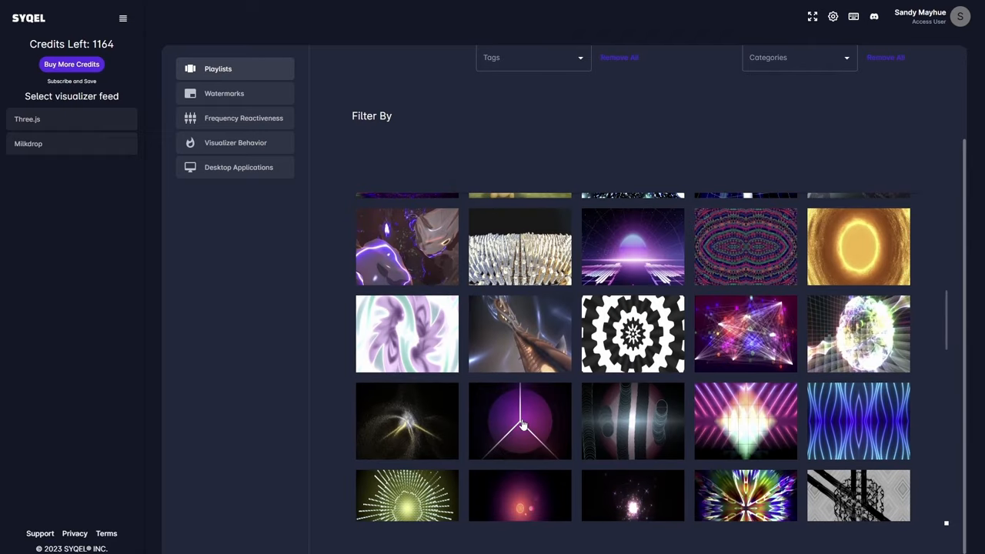
{"action": "scroll", "coordinate": [522, 425], "scroll_direction": "down", "scroll_amount": 3}
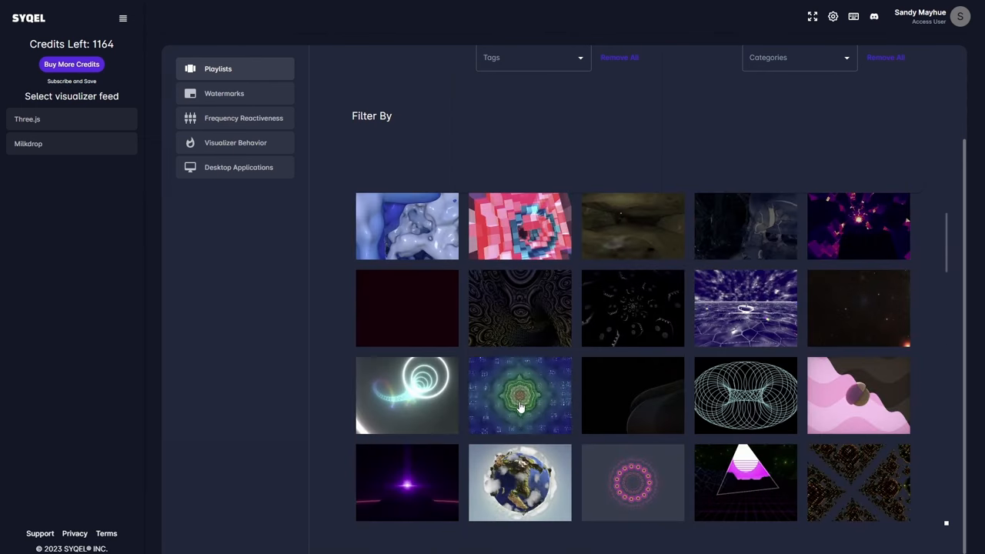
{"action": "scroll", "coordinate": [520, 404], "scroll_direction": "down", "scroll_amount": 3}
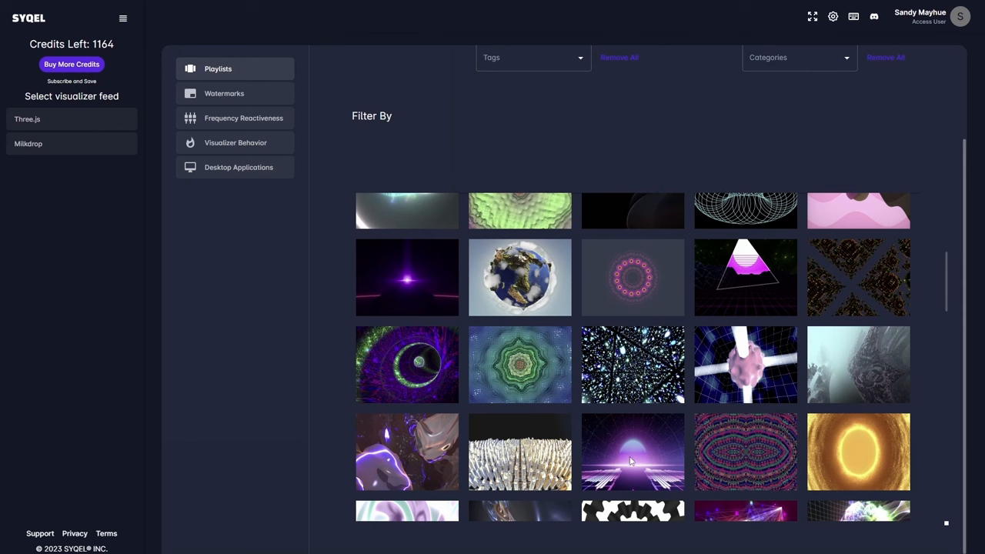
{"action": "scroll", "coordinate": [631, 460], "scroll_direction": "down", "scroll_amount": 3}
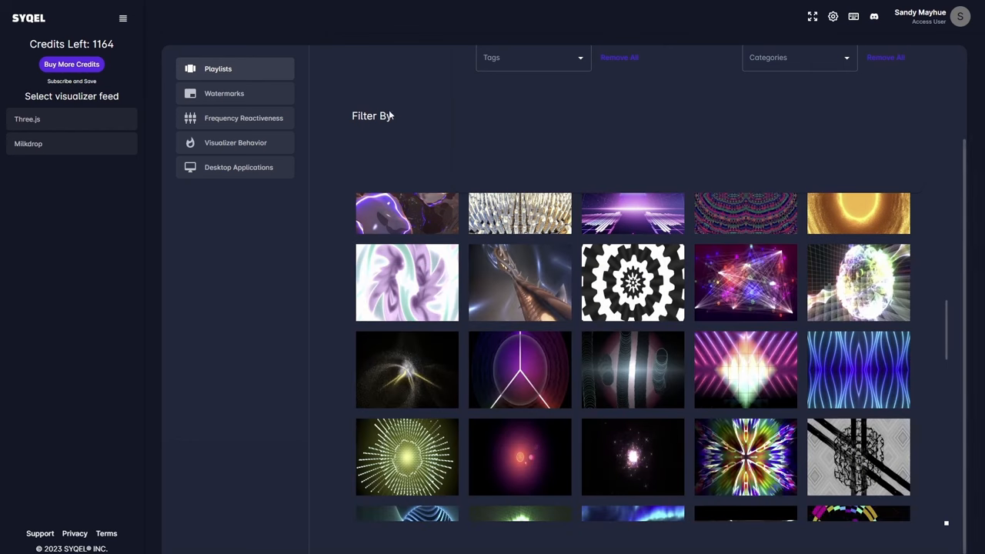
{"action": "scroll", "coordinate": [394, 115], "scroll_direction": "up", "scroll_amount": 3}
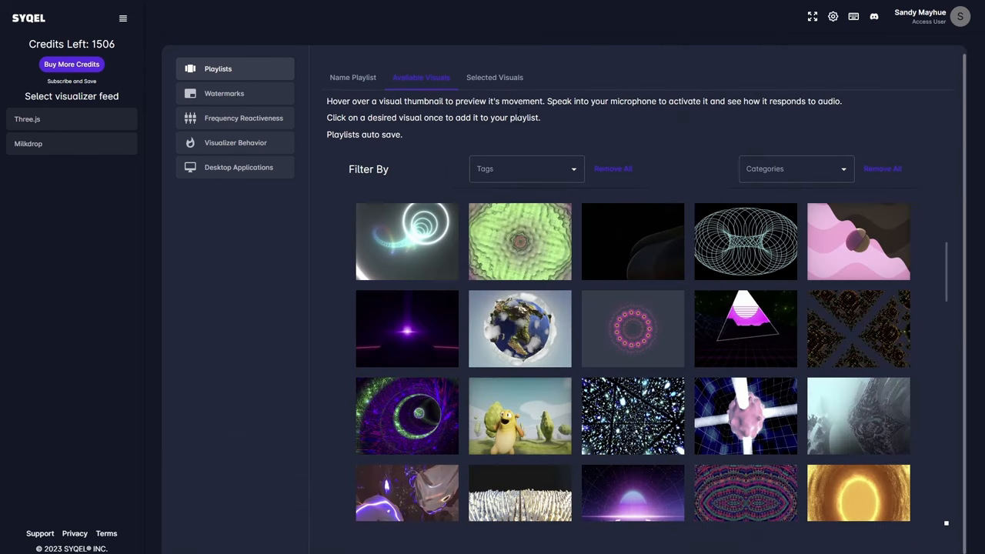
- Reorder the selected visuals so the pink ring plays first, white ring after the wireframe
{"action": "left_click", "coordinate": [501, 80]}
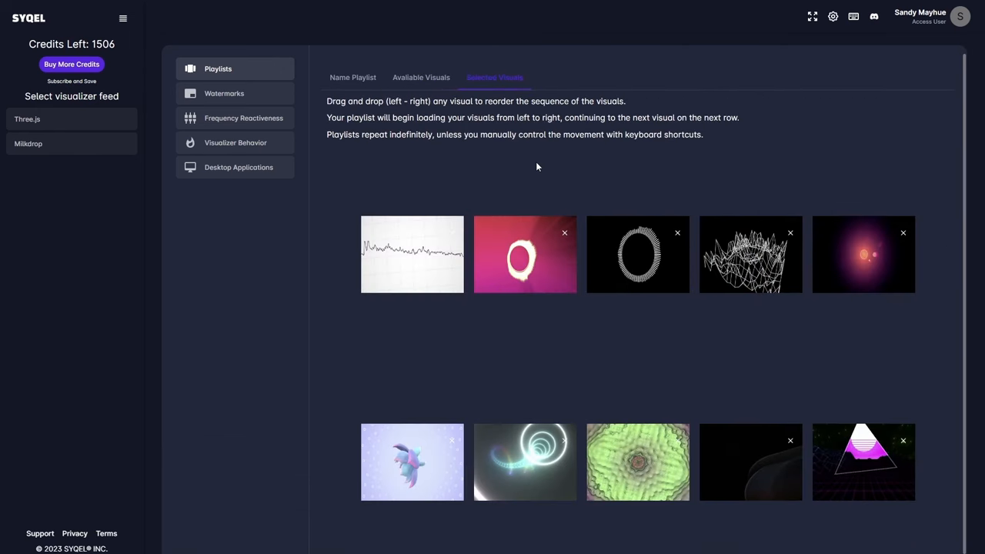
{"action": "left_click", "coordinate": [451, 232]}
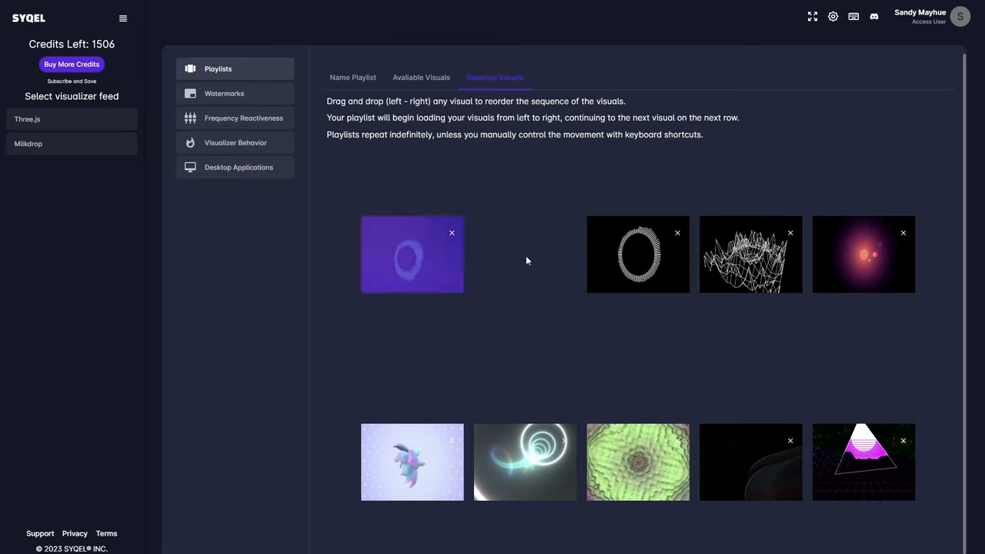
{"action": "left_click_drag", "start_coordinate": [612, 259], "coordinate": [742, 262]}
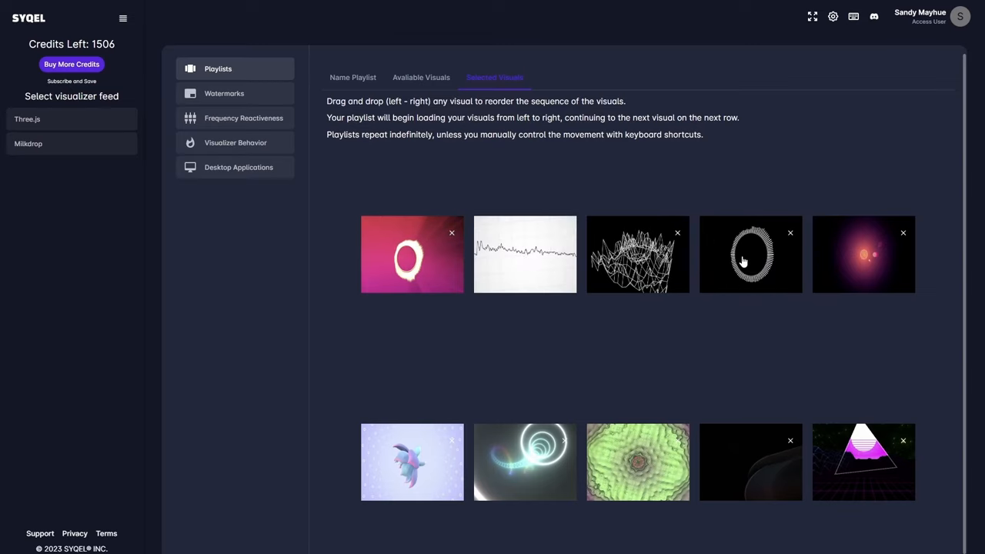
- Remove the wireframe visual from the playlist and confirm
{"action": "left_click", "coordinate": [677, 233]}
{"action": "left_click", "coordinate": [542, 48]}
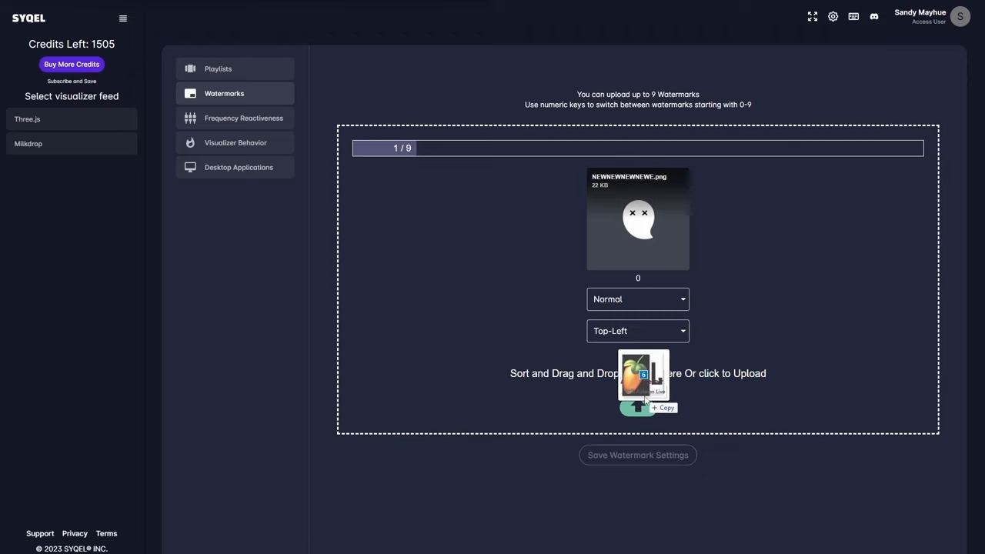
- Upload five more watermark logo images and acknowledge the saved settings
{"action": "left_click_drag", "start_coordinate": [569, 323], "coordinate": [638, 385]}
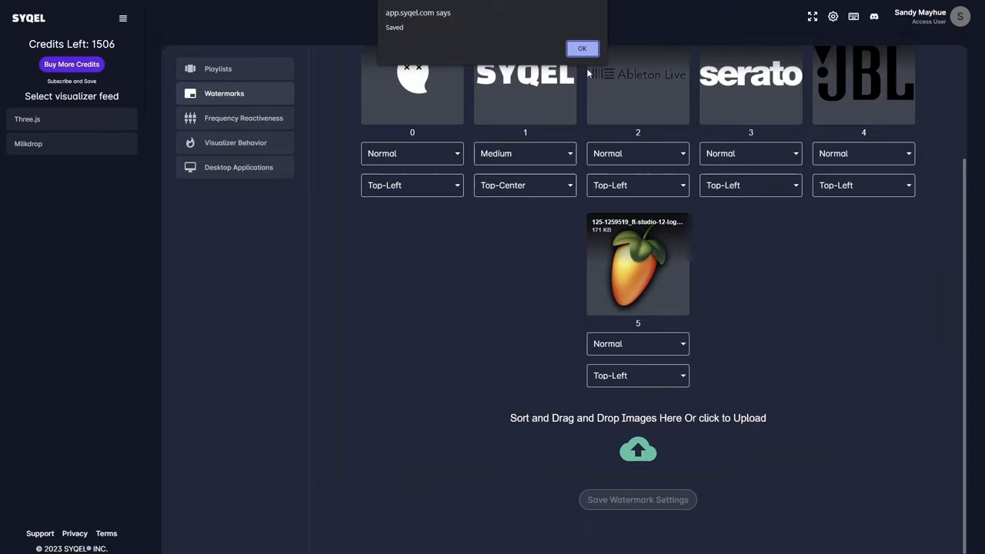
{"action": "left_click", "coordinate": [583, 50]}
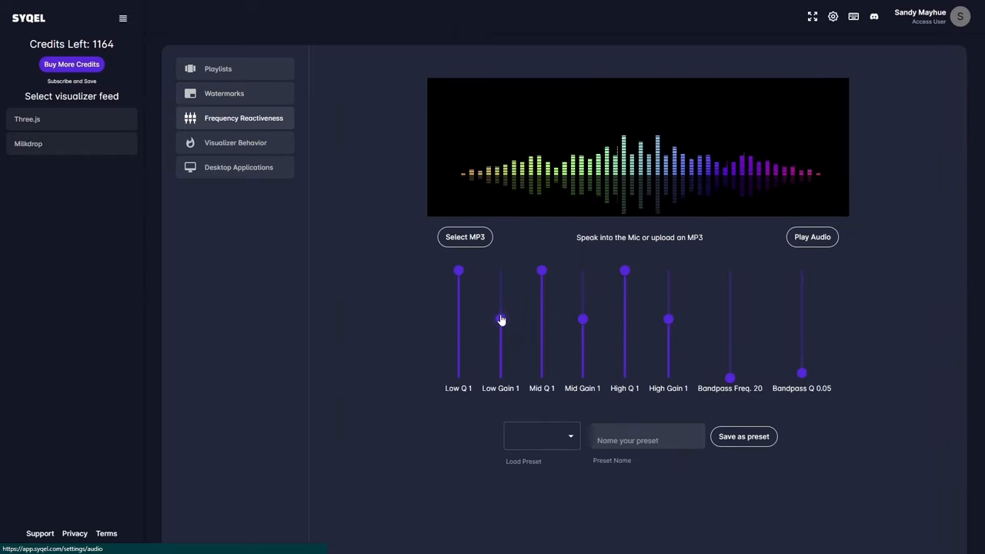
- Set Low and Mid Gain to -10 and High Gain to 10
{"action": "left_click_drag", "start_coordinate": [501, 320], "coordinate": [500, 378]}
{"action": "left_click_drag", "start_coordinate": [584, 319], "coordinate": [586, 381]}
{"action": "left_click_drag", "start_coordinate": [709, 323], "coordinate": [713, 271]}
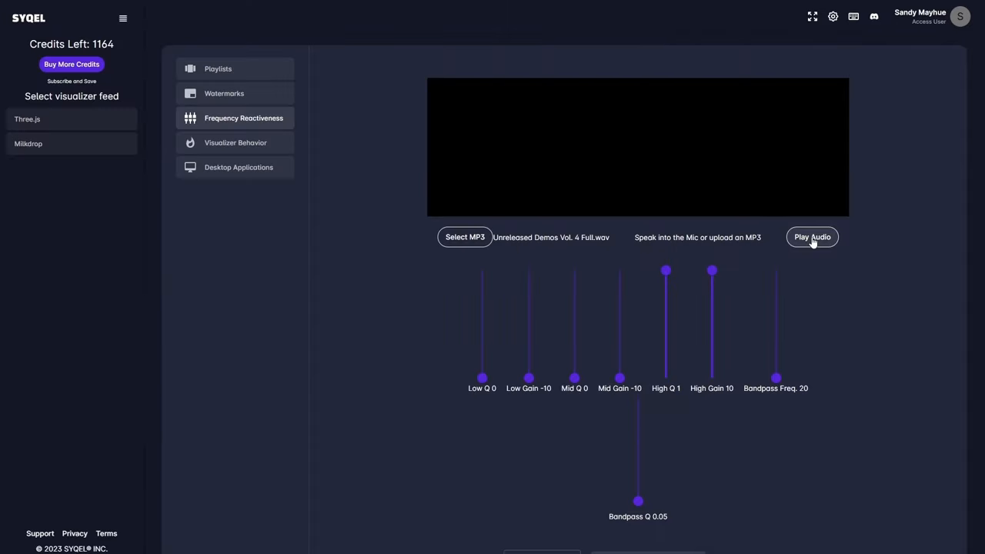
- Test with the loaded audio, comparing High Gain at -10 and back at 10, then stop playback
{"action": "left_click", "coordinate": [812, 237]}
{"action": "left_click_drag", "start_coordinate": [712, 271], "coordinate": [712, 378]}
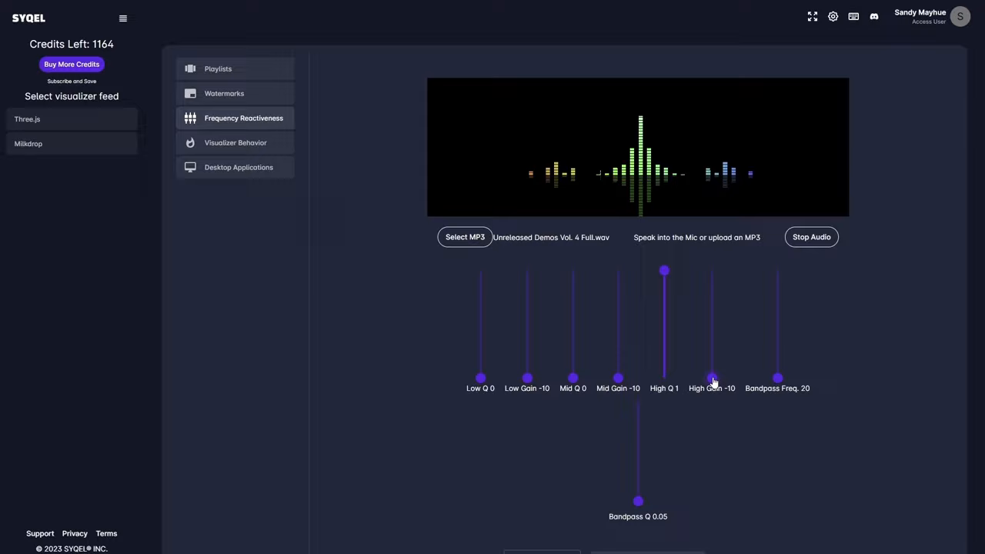
{"action": "left_click_drag", "start_coordinate": [713, 378], "coordinate": [712, 271]}
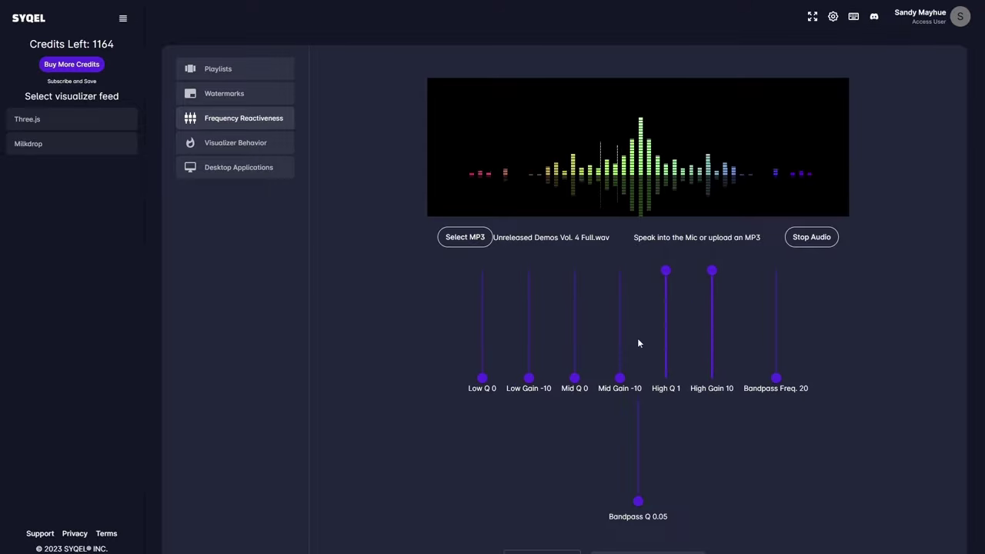
{"action": "left_click", "coordinate": [811, 237]}
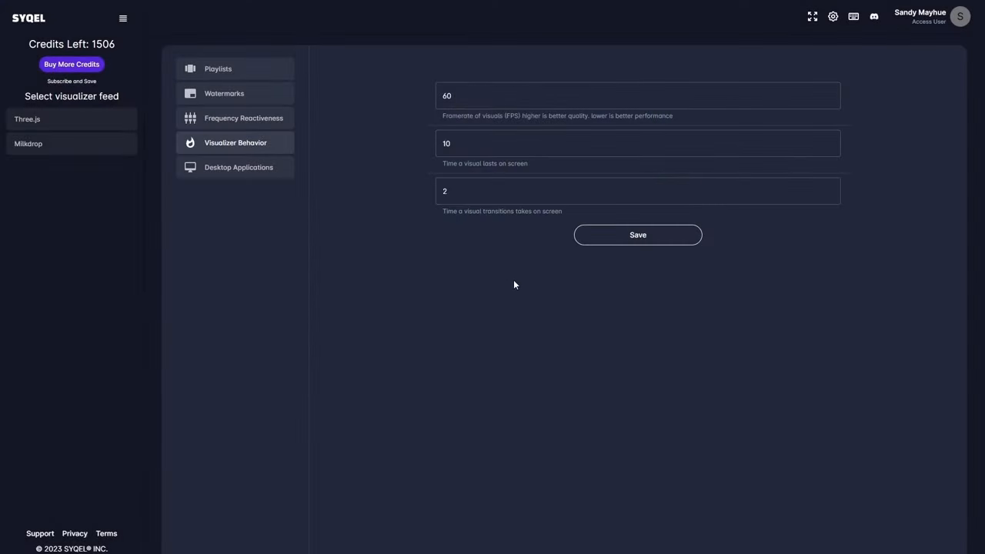
- Save the behavior as 60 fps, 10 s per visual and 2 s transitions
{"action": "left_click", "coordinate": [640, 238]}
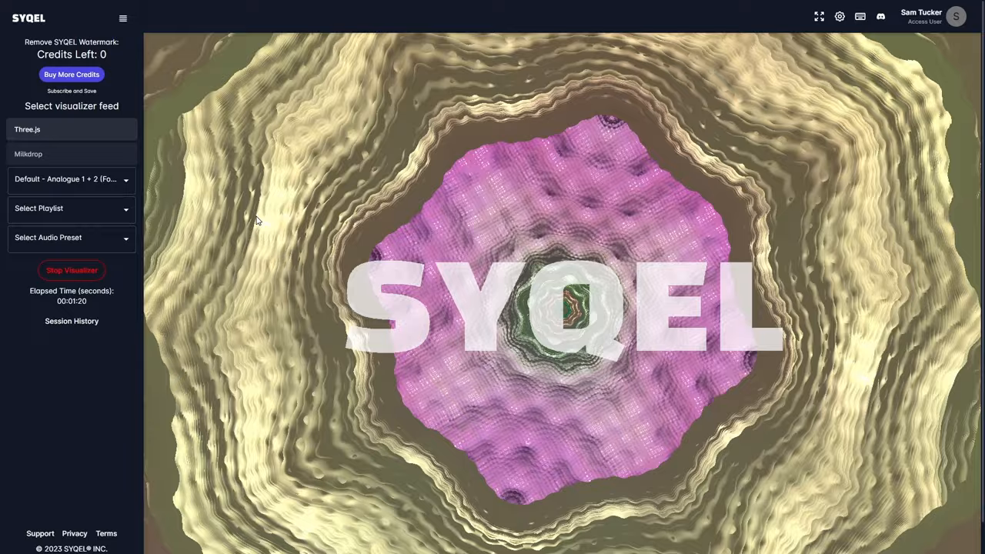
- Switch from the running Three.js visualizer over to OBS Studio
{"action": "key", "text": "alt+Tab"}
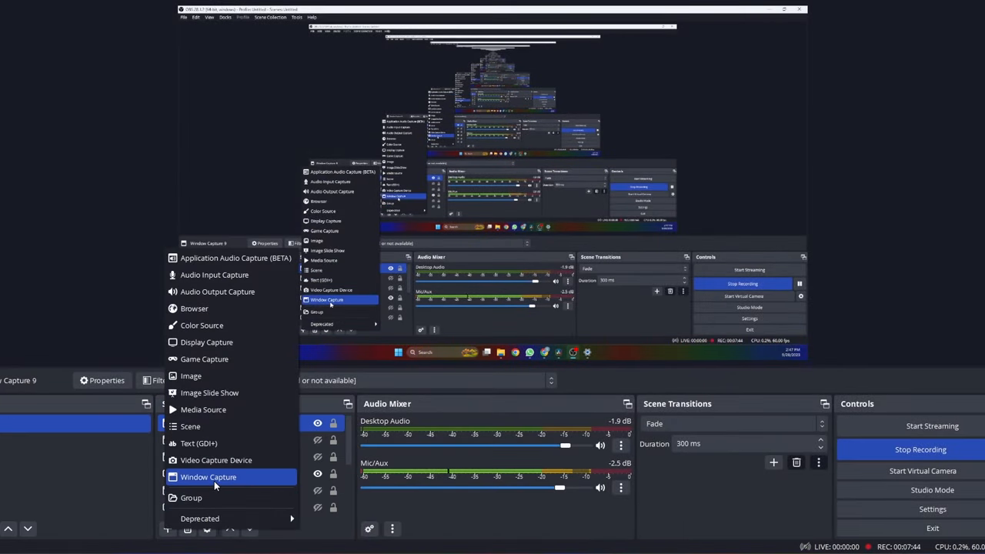
- Add a Window Capture source for the SYQEL Google Chrome window
{"action": "left_click", "coordinate": [213, 481]}
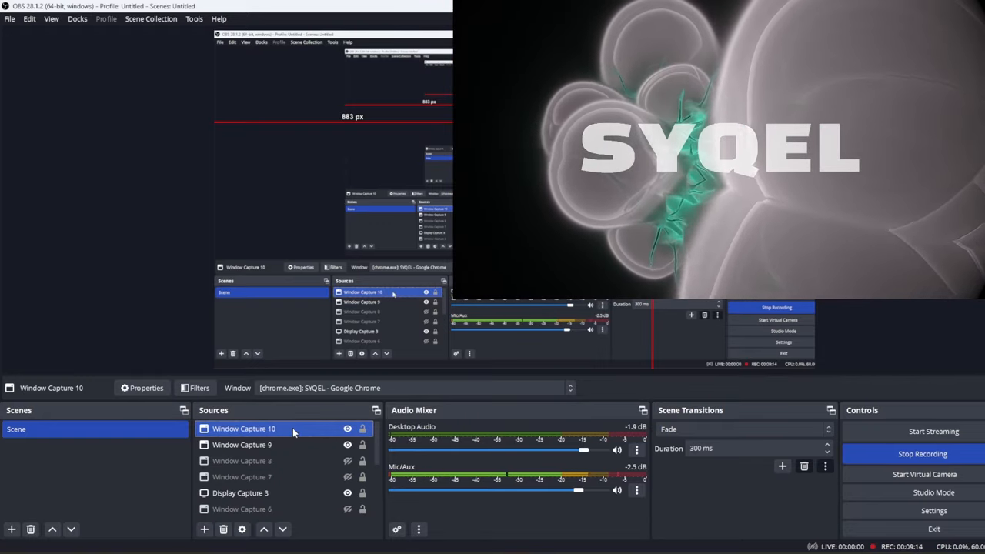
- Bring up the effect-filter list for the Window Capture 10 source
{"action": "right_click", "coordinate": [292, 427]}
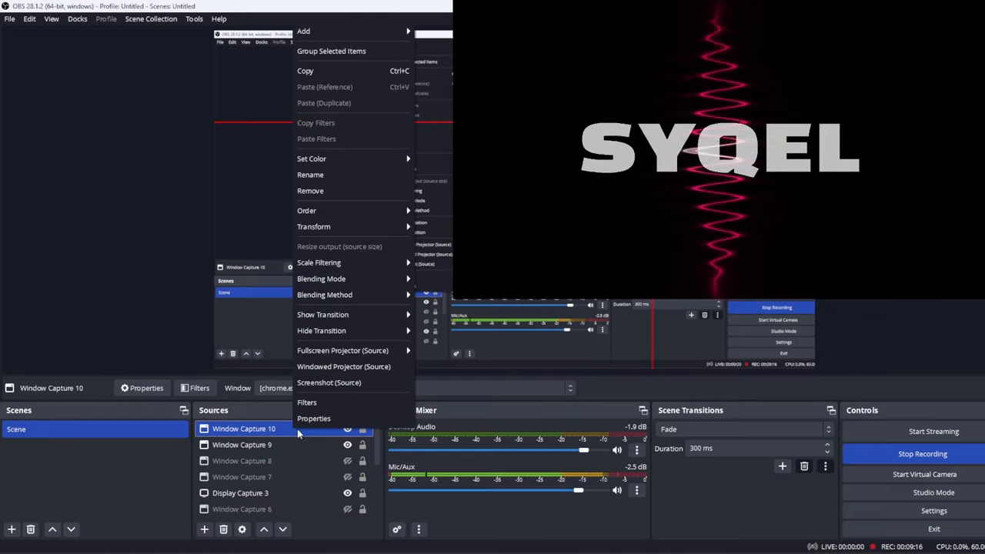
{"action": "left_click", "coordinate": [324, 404]}
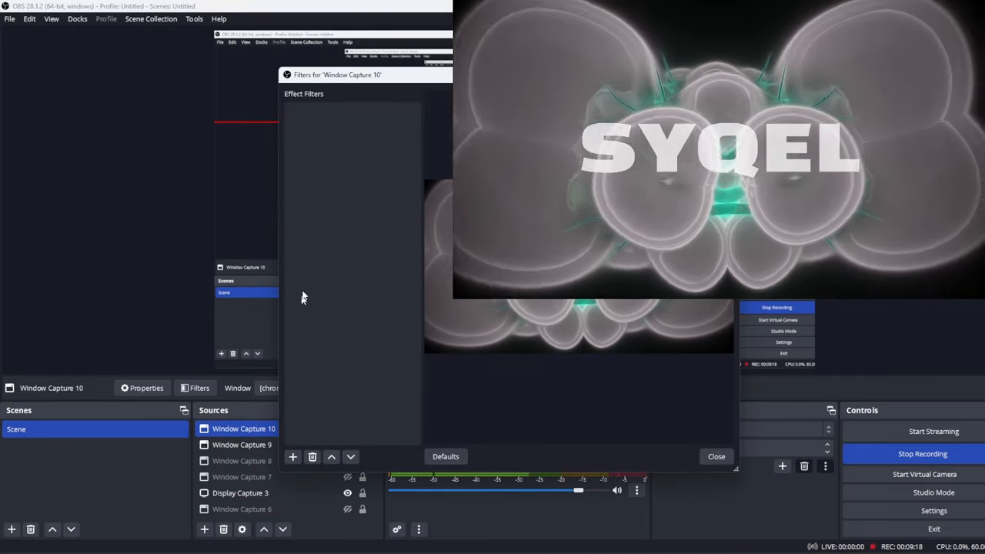
{"action": "left_click", "coordinate": [292, 456]}
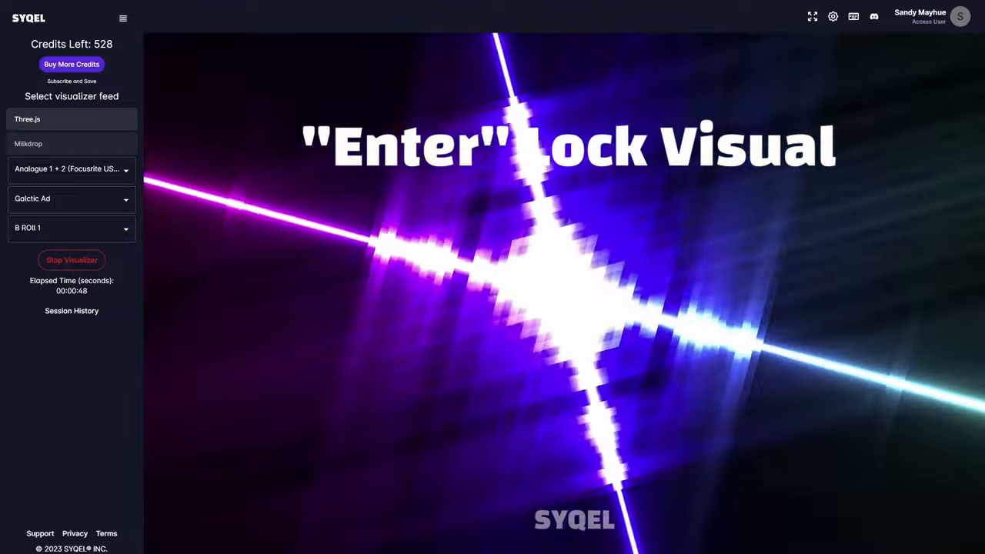
- Skip to the next visual and switch to watermarks 3 and 4
{"action": "key", "text": "space"}
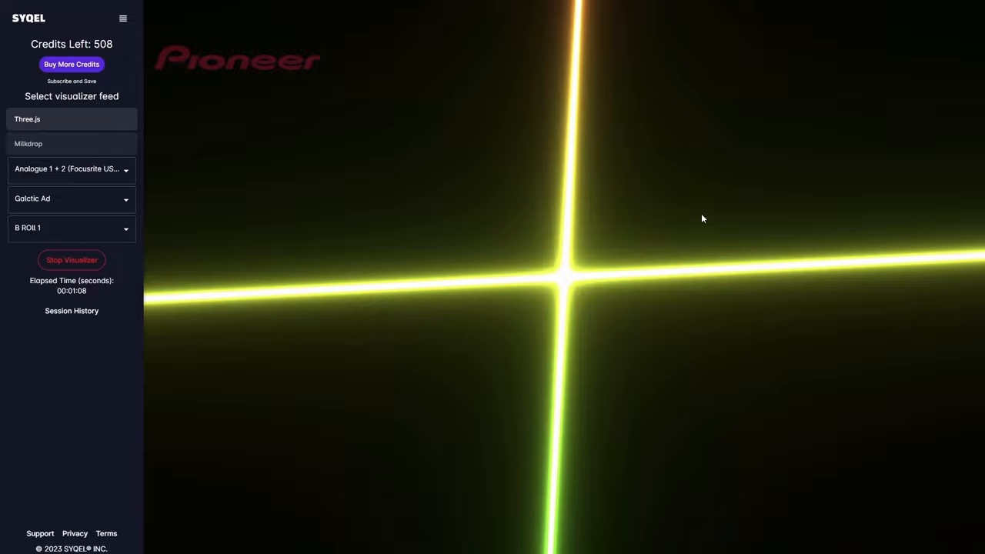
{"action": "key", "text": "3"}
{"action": "key", "text": "4"}
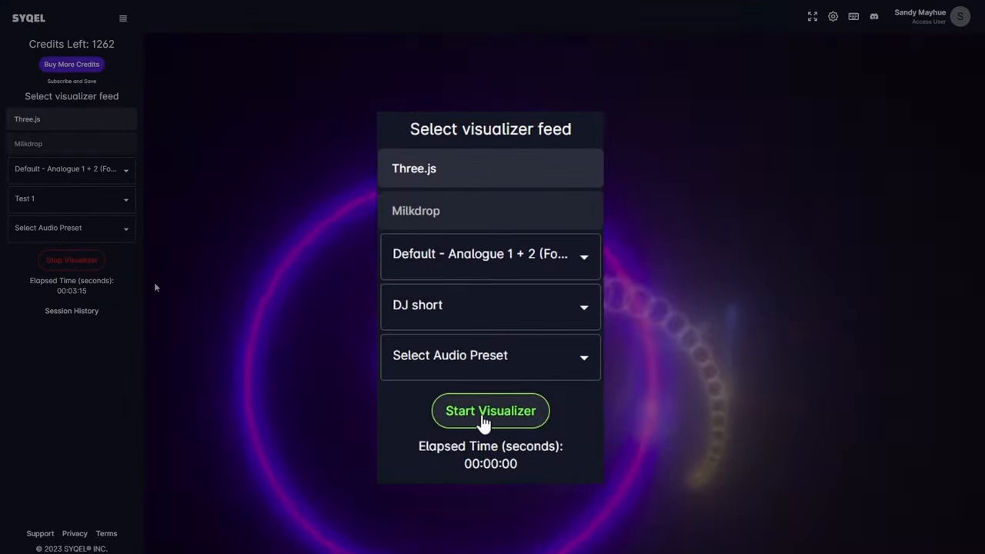
- Start the visualizer on Analogue 1 + 2 with the DJ short playlist
{"action": "left_click", "coordinate": [484, 421]}
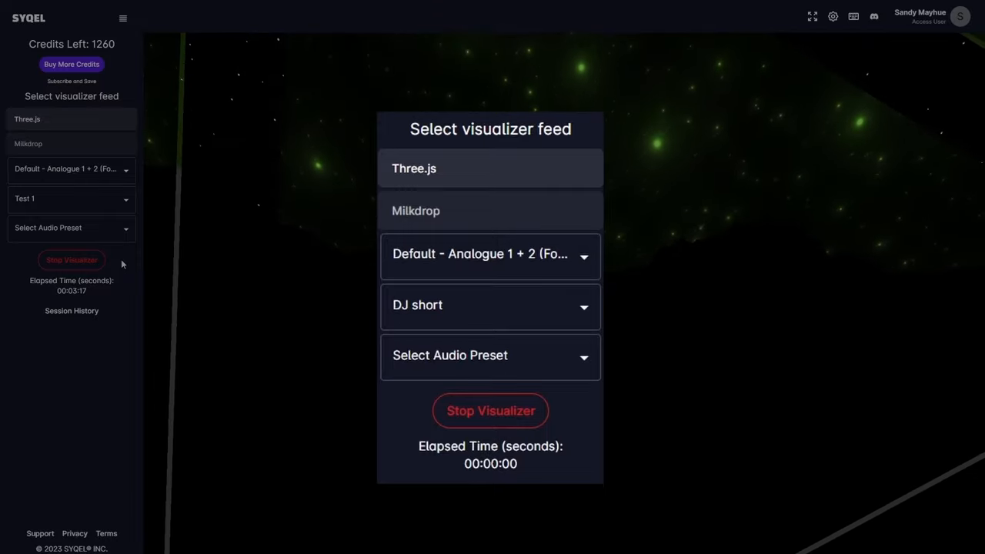